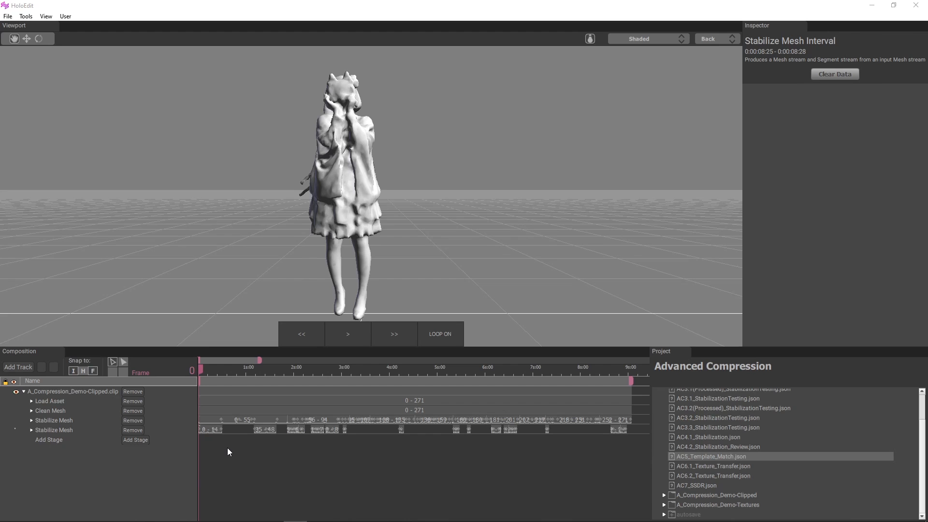
Add a Template Match stage to the A_Compression_Demo-Clipped track and review its parameters.
left_click(141, 441)
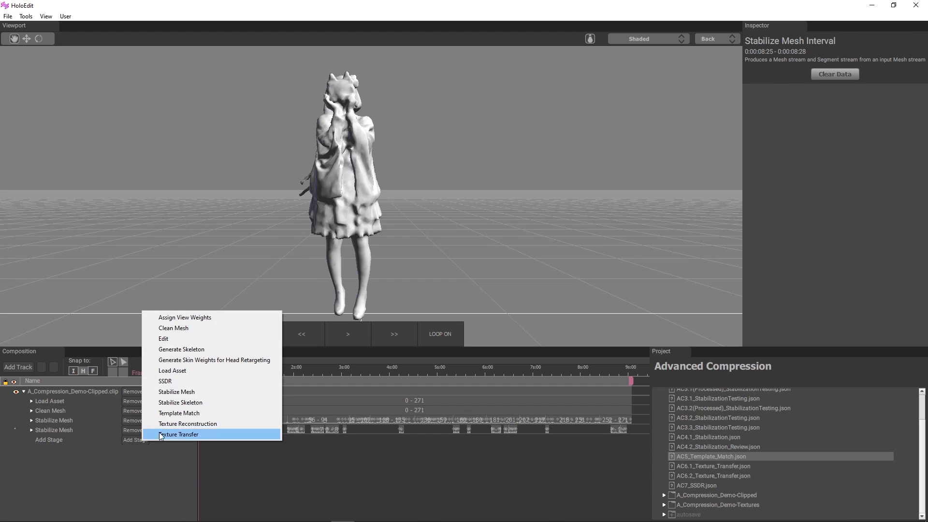
left_click(246, 411)
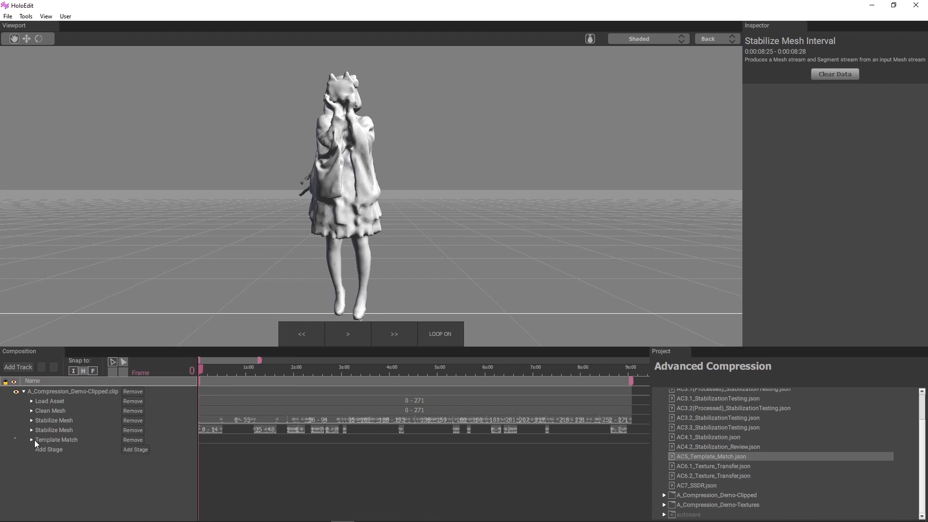
left_click(31, 440)
scroll(70, 441, "down", 5)
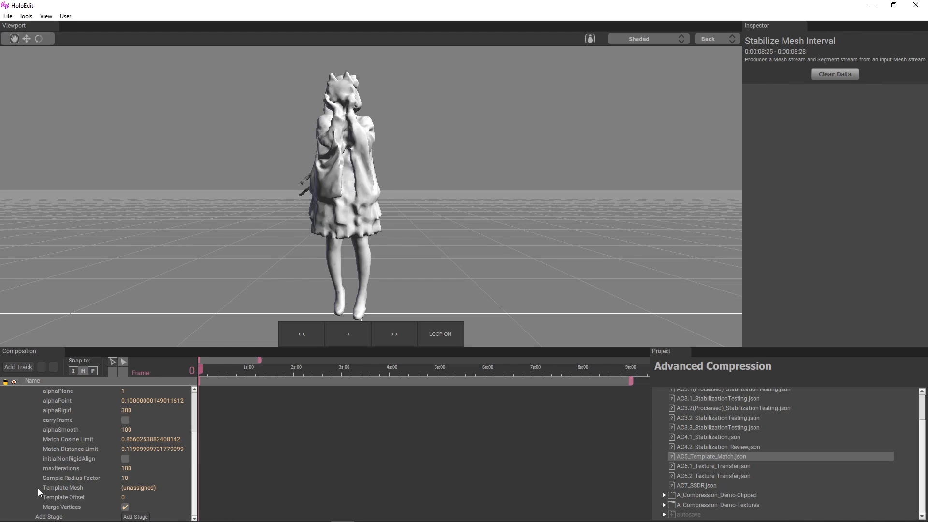
scroll(94, 463, "up", 2)
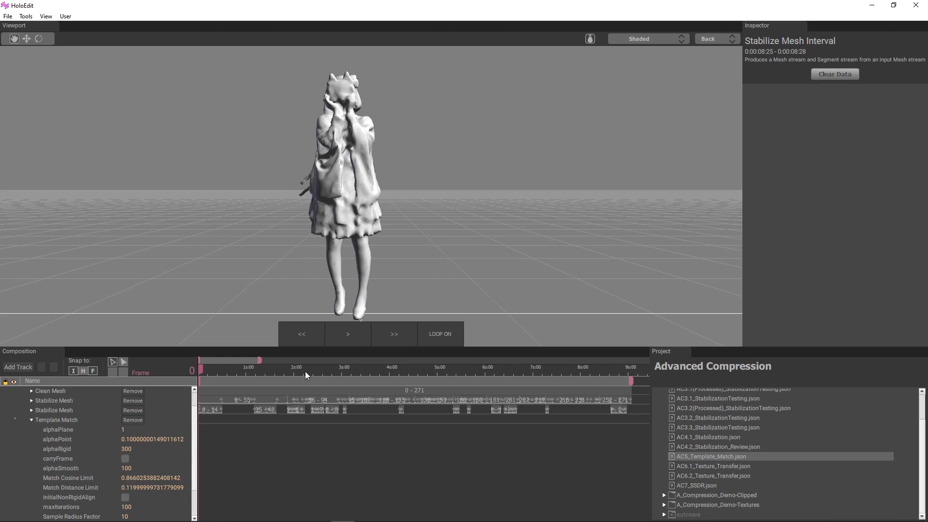
Add a Template Match interval over frames 0–16 and select it.
right_click(213, 423)
left_click(231, 422)
scroll(218, 471, "up", 4)
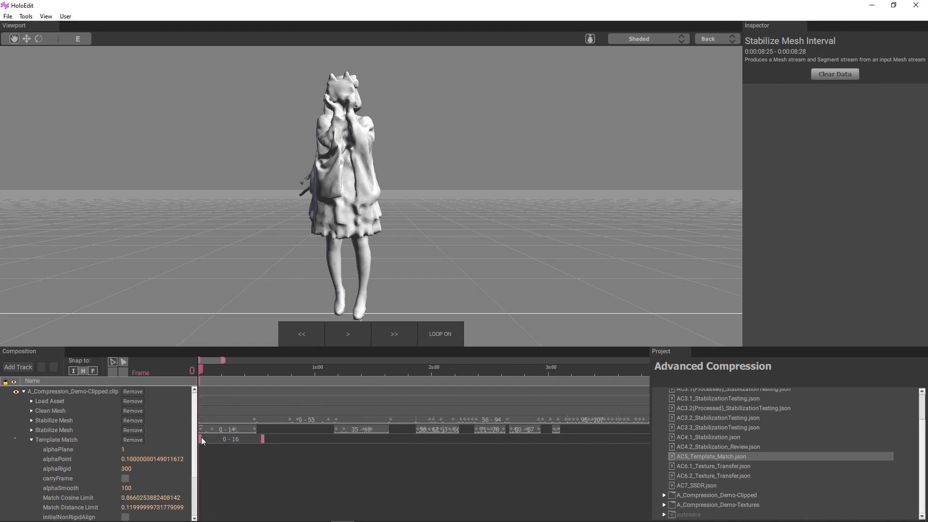
left_click(231, 440)
Set the selected Template Match interval's Template Offset first to 6 and then to 10.
scroll(103, 491, "down", 1)
scroll(103, 491, "down", 2)
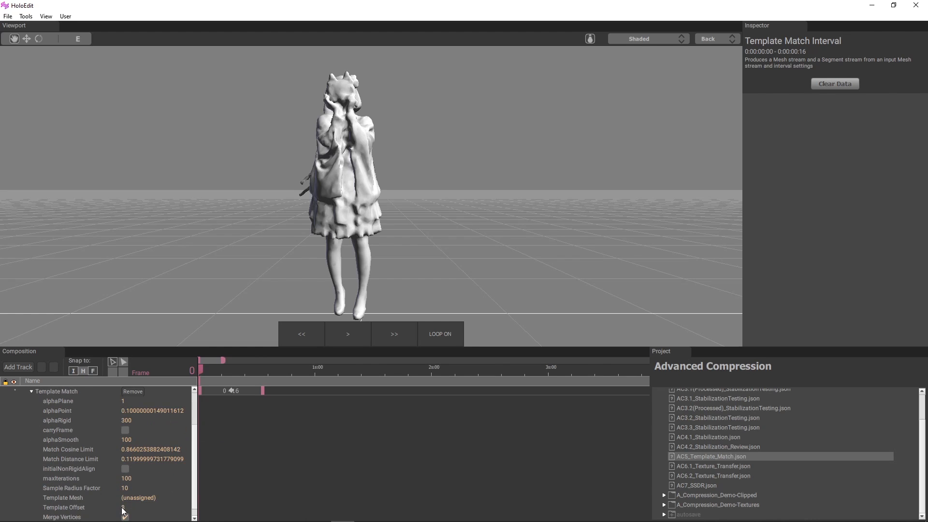
left_click(123, 508)
left_click_drag(134, 507, 94, 508)
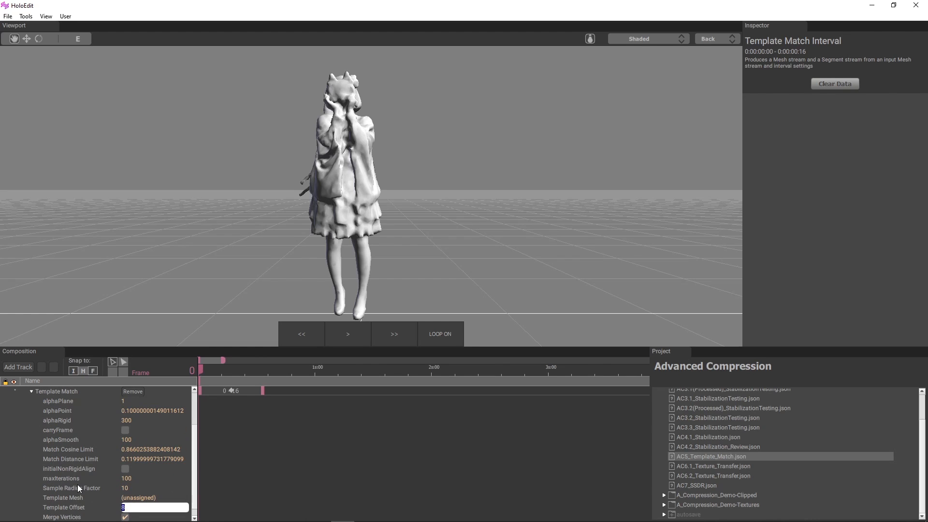
type("6")
key("Return")
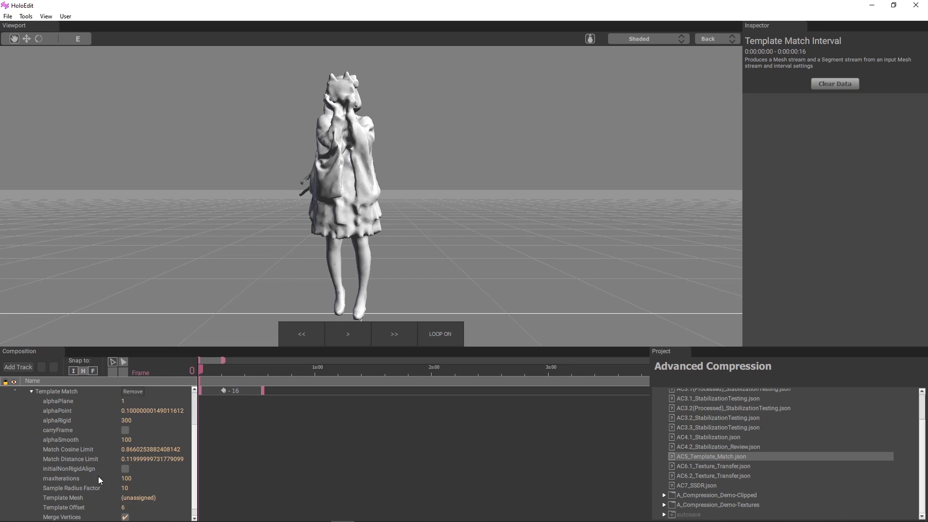
left_click_drag(139, 510, 89, 510)
type("10")
key("Return")
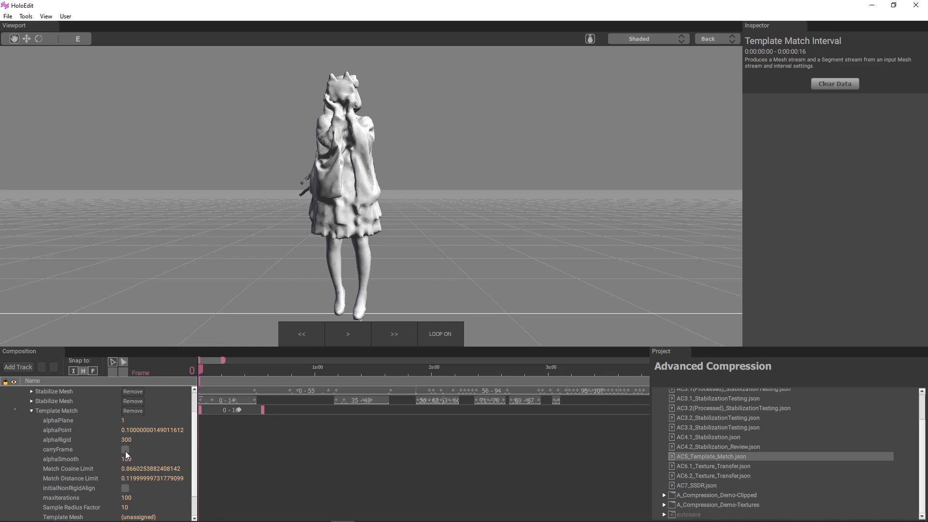
Delete the Template Match interval covering frames 0–16.
scroll(196, 457, "up", 1)
right_click(216, 431)
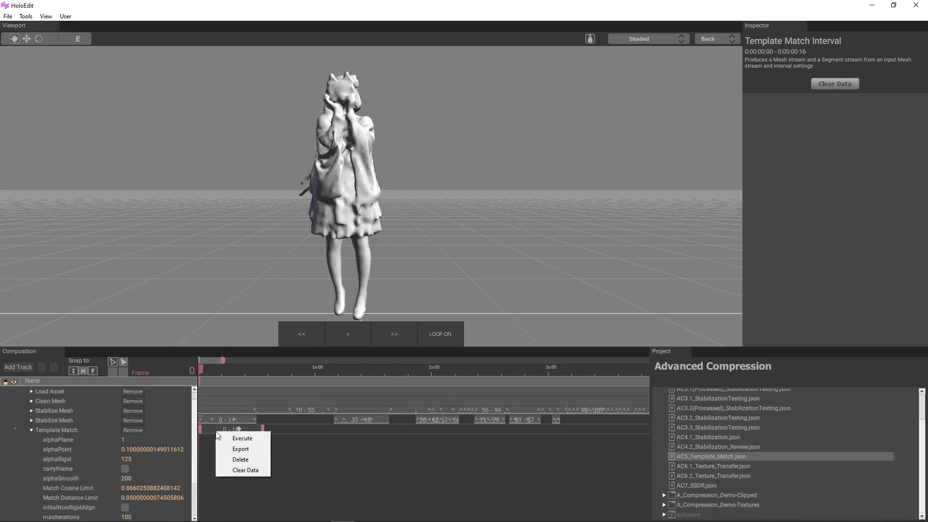
left_click(247, 460)
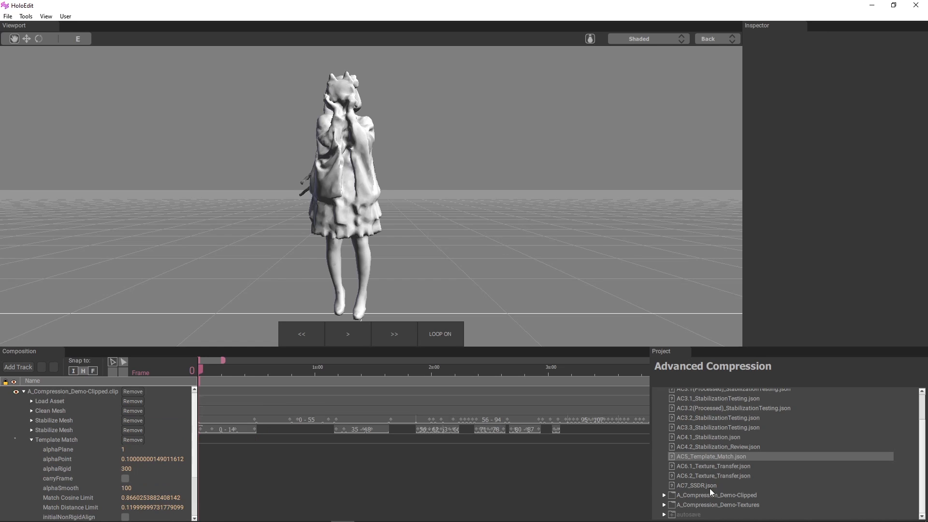
Set the Template Match stage's alphaRigid to 125 and alphaSmooth to 200.
left_click(140, 468)
type("125")
key("Return")
scroll(141, 469, "down", 1)
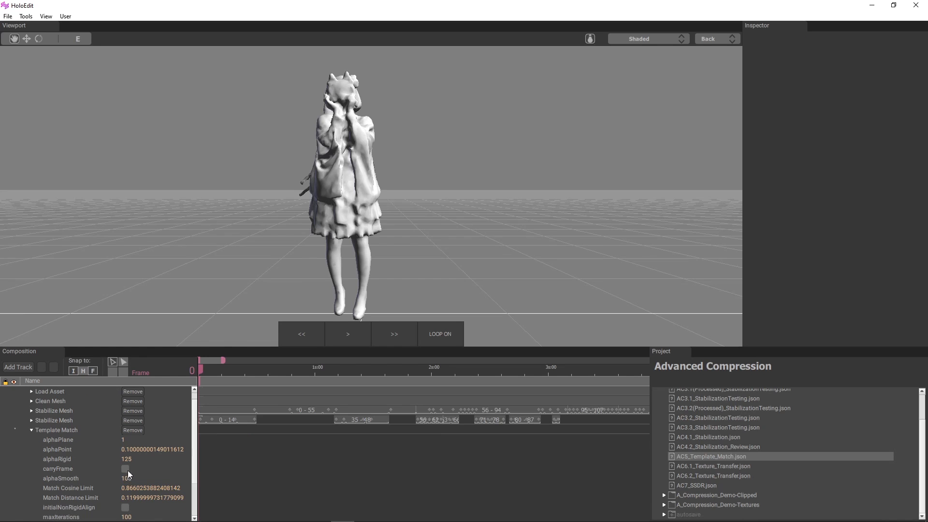
left_click(127, 477)
type("200")
Set the Template Match stage's Match Distance Limit to 0.05 and Sample Radius Factor to 14.
scroll(112, 455, "down", 3)
double_click(144, 468)
type("05")
key("Return")
scroll(139, 474, "down", 2)
left_click(124, 478)
left_click_drag(123, 478, 127, 479)
type("14")
key("Return")
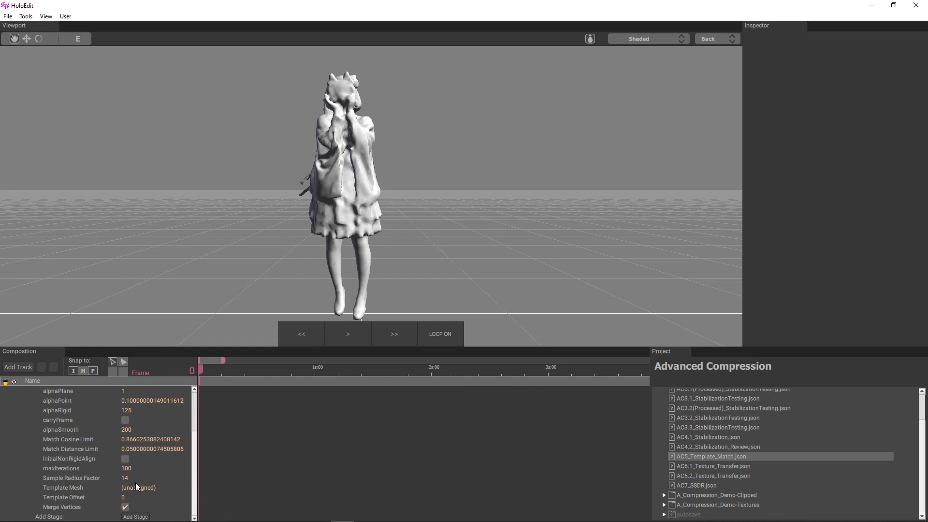
Scrub the clip to frame 149 and view the figure's outstretched sleeve.
scroll(136, 482, "up", 6)
left_click_drag(201, 375, 224, 370)
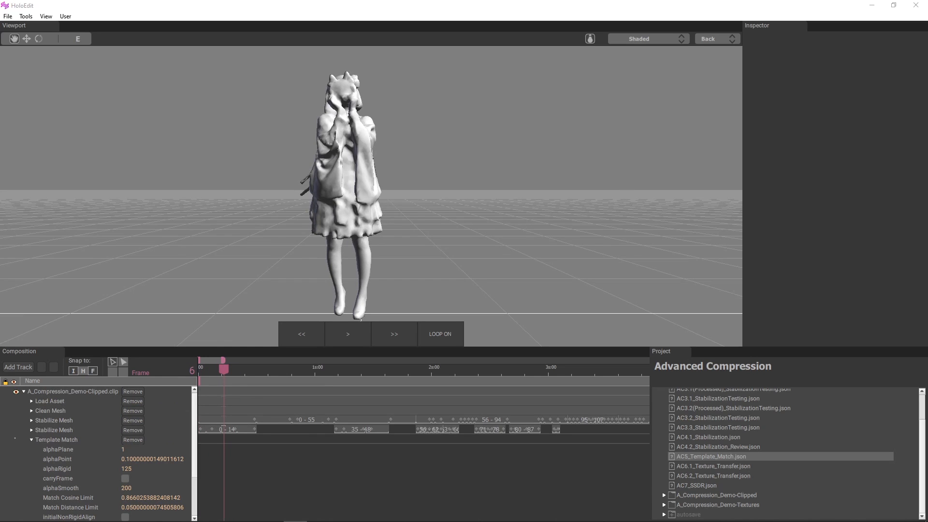
middle_click_drag(549, 476, 237, 463)
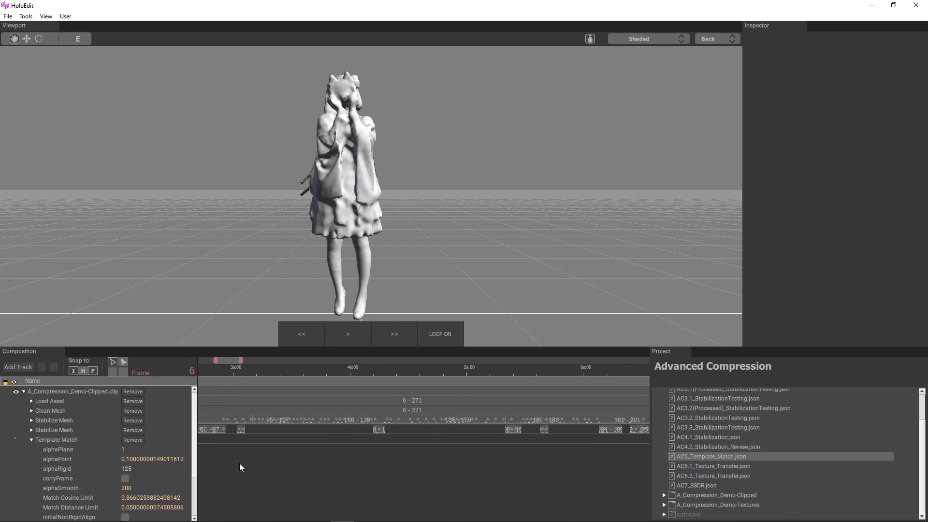
scroll(404, 459, "down", 1)
middle_click_drag(404, 467, 370, 465)
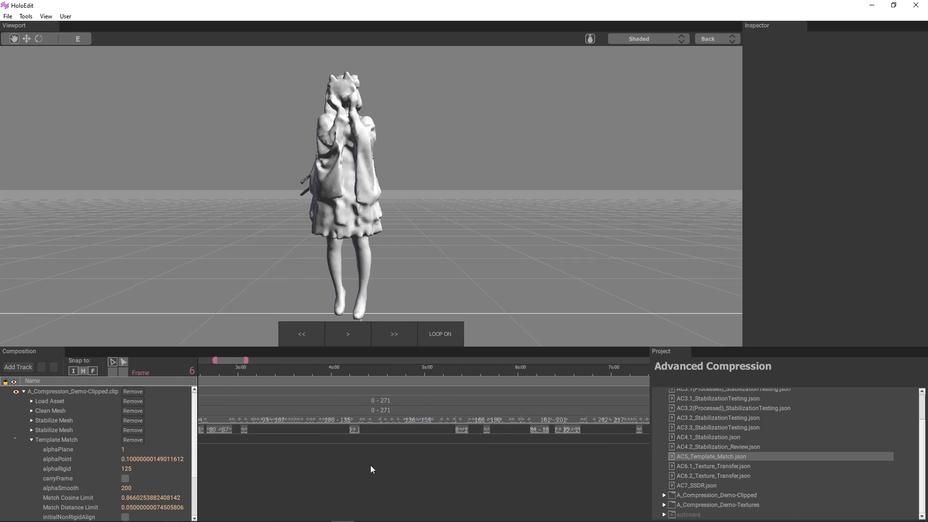
left_click(355, 369)
left_click_drag(354, 369, 416, 370)
left_click_drag(405, 320, 345, 309)
left_click_drag(416, 369, 422, 371)
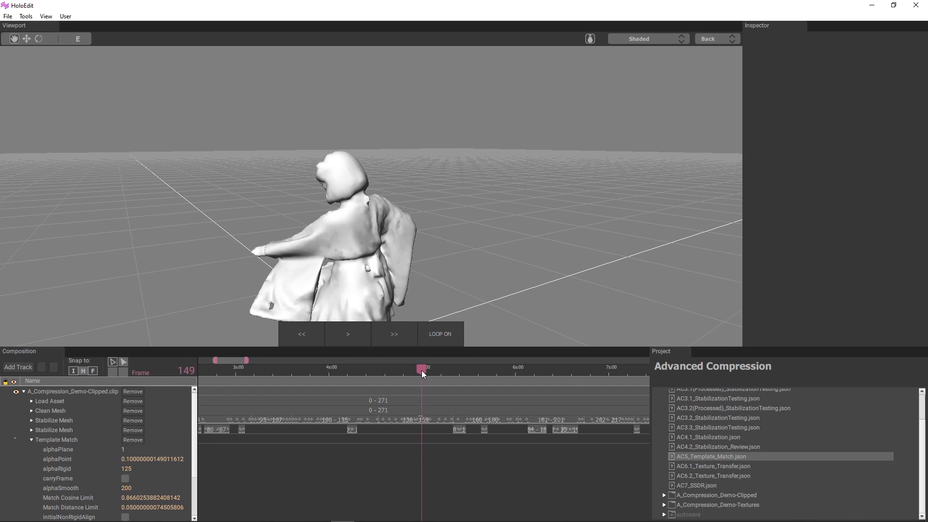
left_click_drag(284, 290, 291, 267)
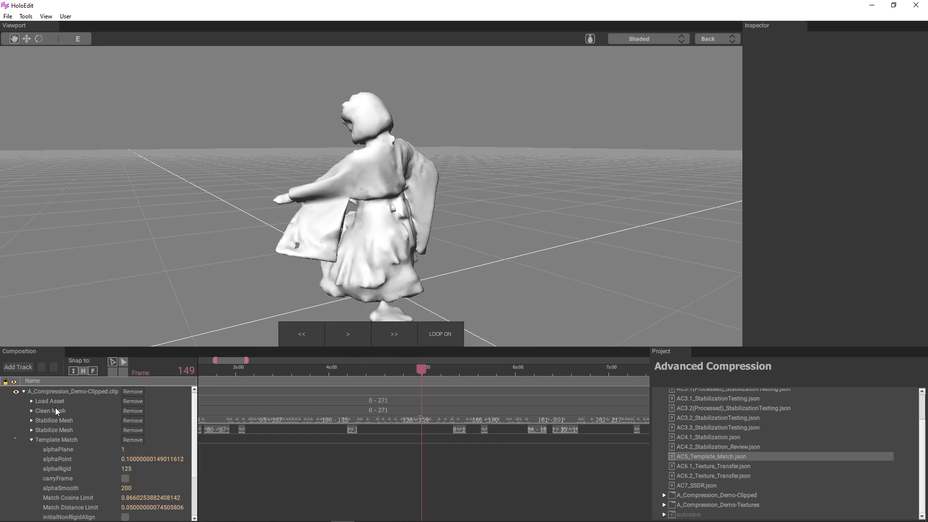
Show the Clean Mesh stage's output in Shaded Wireframe and inspect the hole in the sleeve.
left_click(50, 410)
scroll(315, 259, "up", 3)
scroll(315, 264, "up", 5)
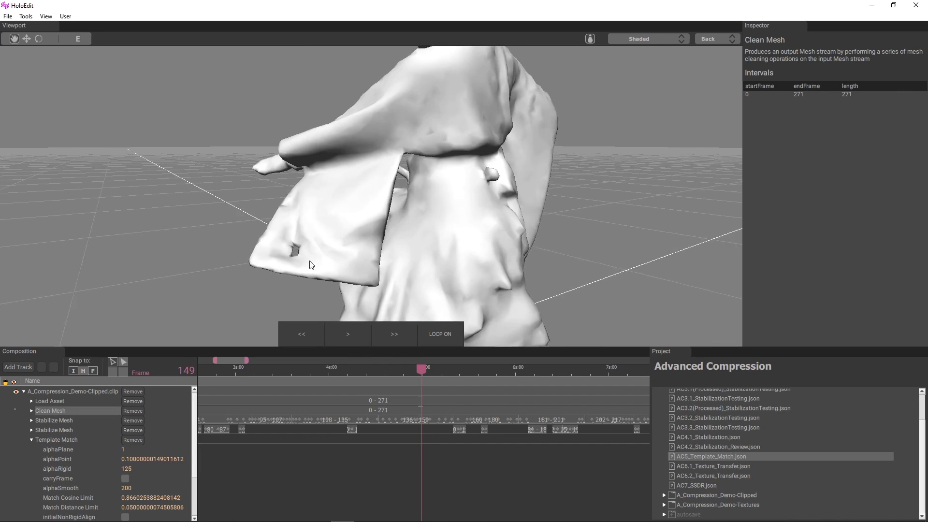
left_click(630, 44)
left_click(624, 75)
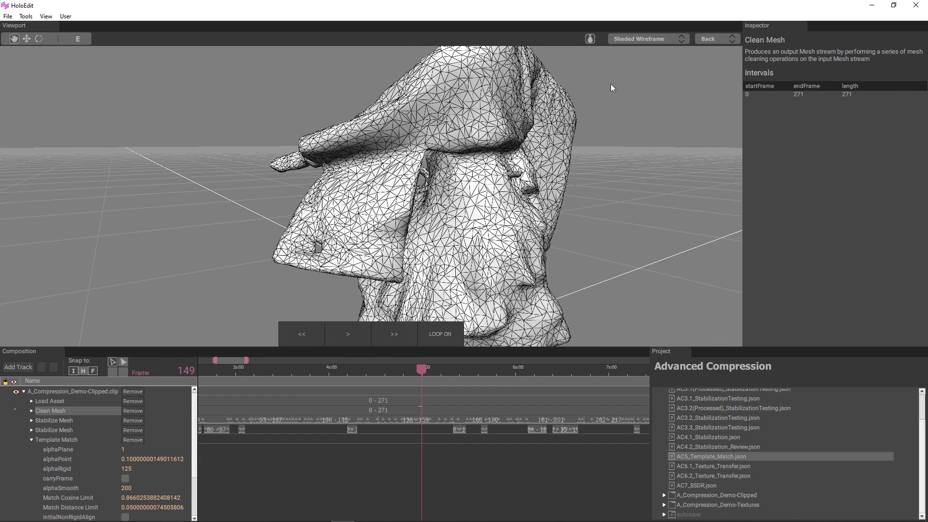
left_click_drag(327, 228, 349, 208)
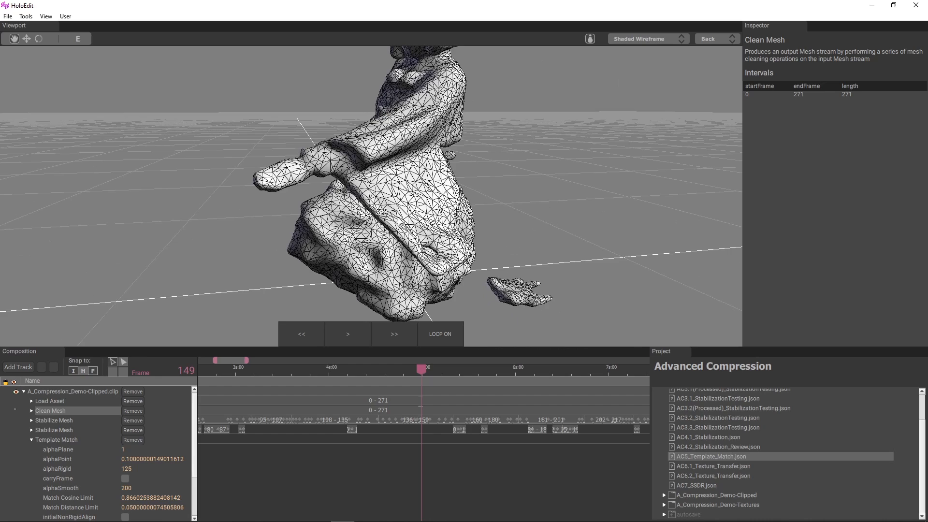
Add a Template Match interval over frames 149–150 and select it.
mouse_move(422, 370)
left_mouse_down()
mouse_move(441, 372)
mouse_move(428, 373)
left_mouse_up()
scroll(429, 415, "up", 5)
mouse_move(341, 261)
left_mouse_down()
mouse_move(361, 277)
mouse_move(317, 277)
mouse_move(354, 269)
left_mouse_up()
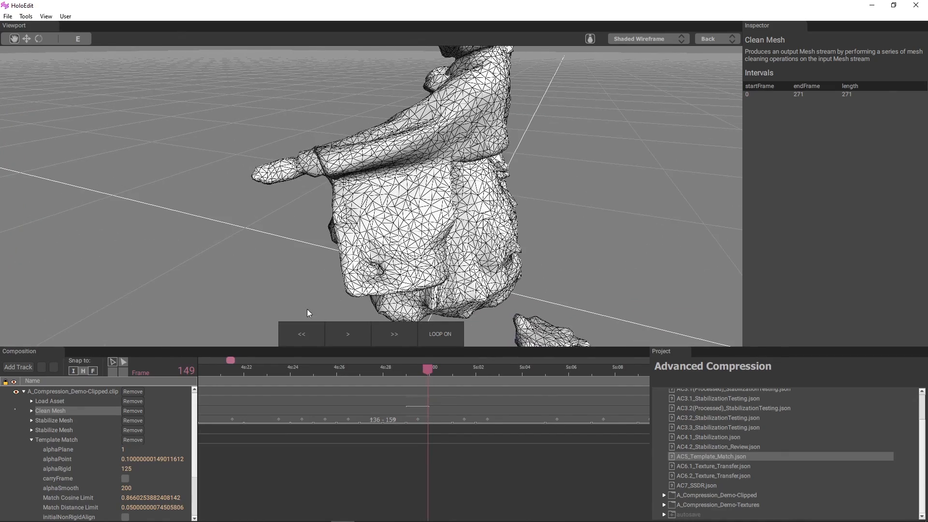
left_click(30, 440)
right_click(422, 440)
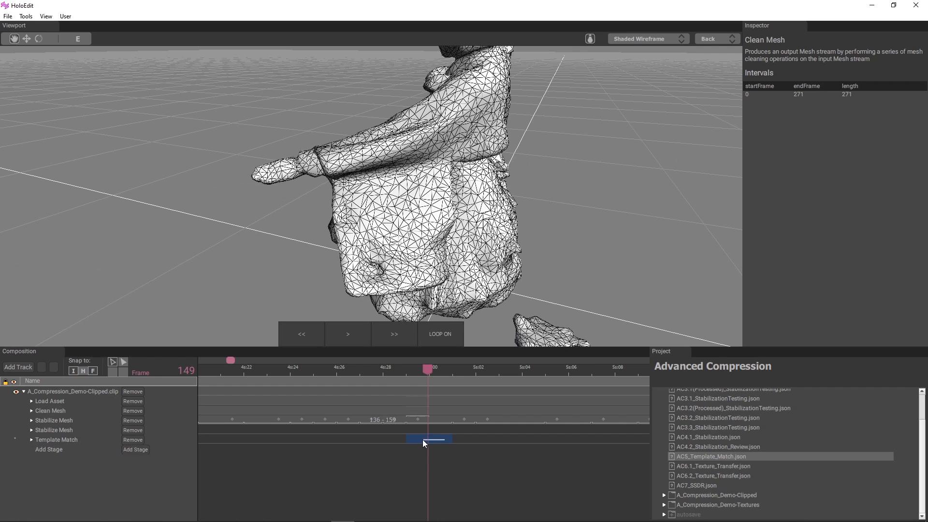
left_click(428, 445)
left_click(430, 439)
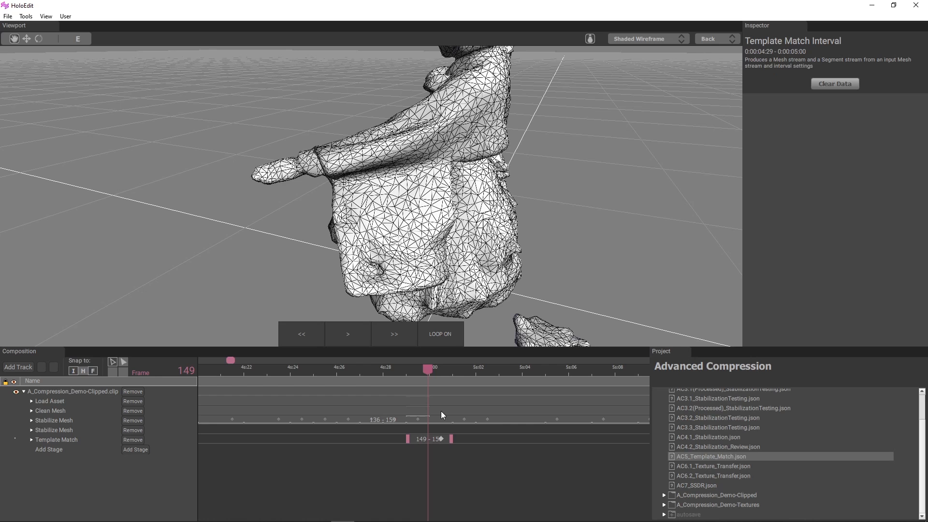
Compare the Load Asset and Clean Mesh results around the sleeve, checking the cleaned mesh at frame 150.
left_click(441, 411)
left_click(442, 400)
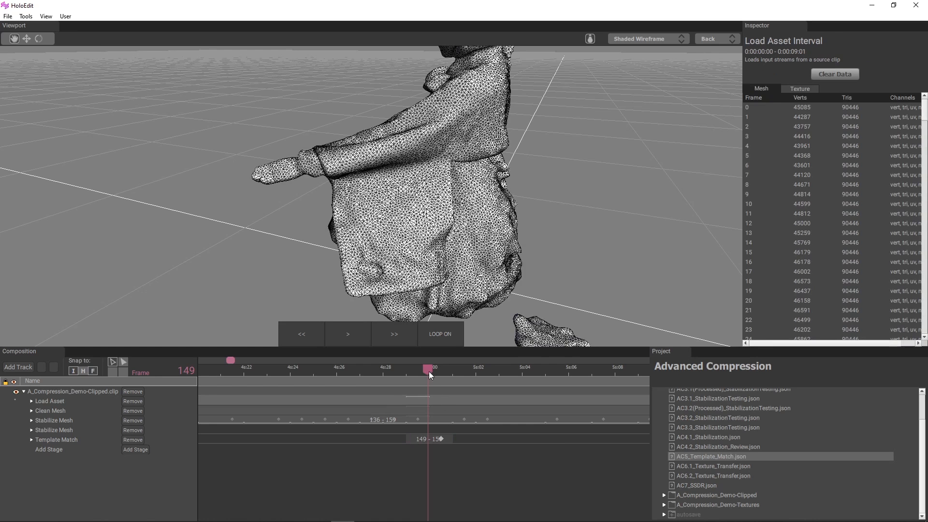
left_click(437, 408)
left_click_drag(428, 370, 434, 370)
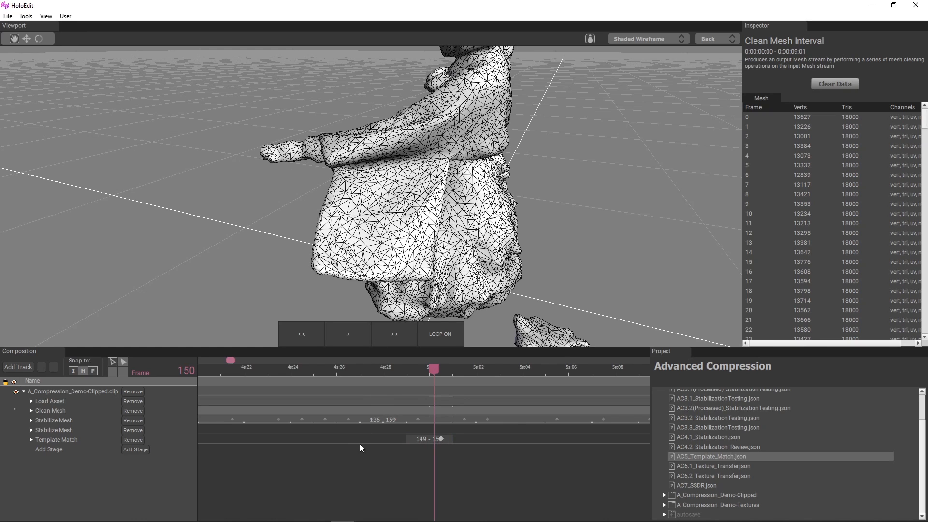
Scrub the clip to frame 224 and examine the figure's upper body in the cleaned mesh.
scroll(360, 444, "down", 5)
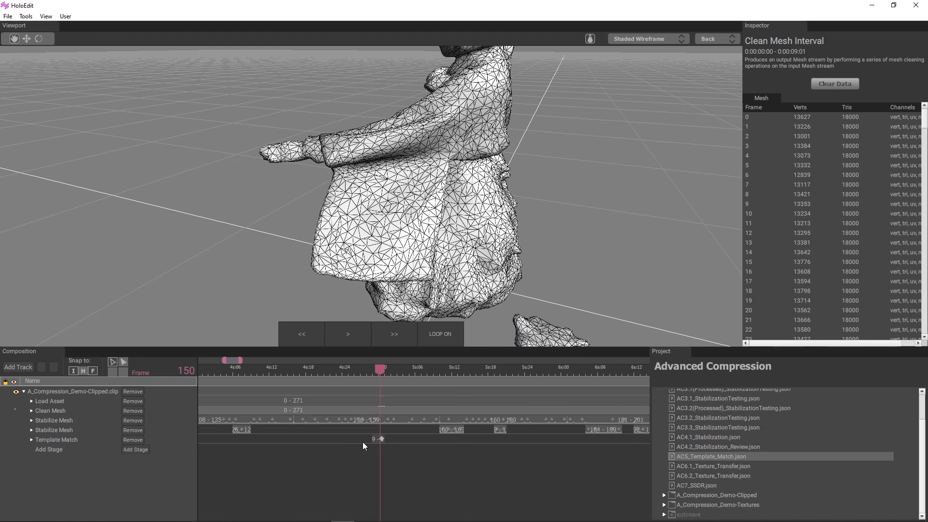
middle_click_drag(547, 475, 152, 464)
middle_click_drag(635, 459, 544, 458)
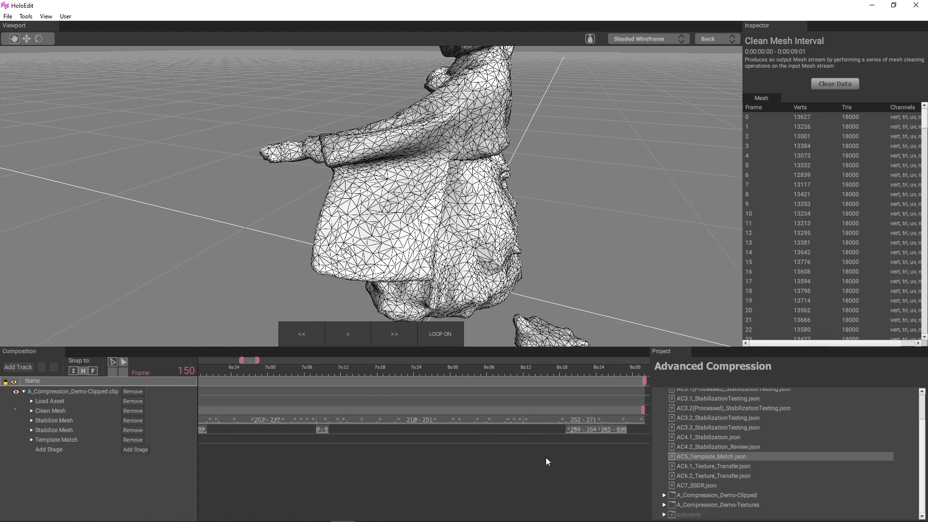
left_click_drag(439, 372, 359, 376)
scroll(451, 140, "down", 5)
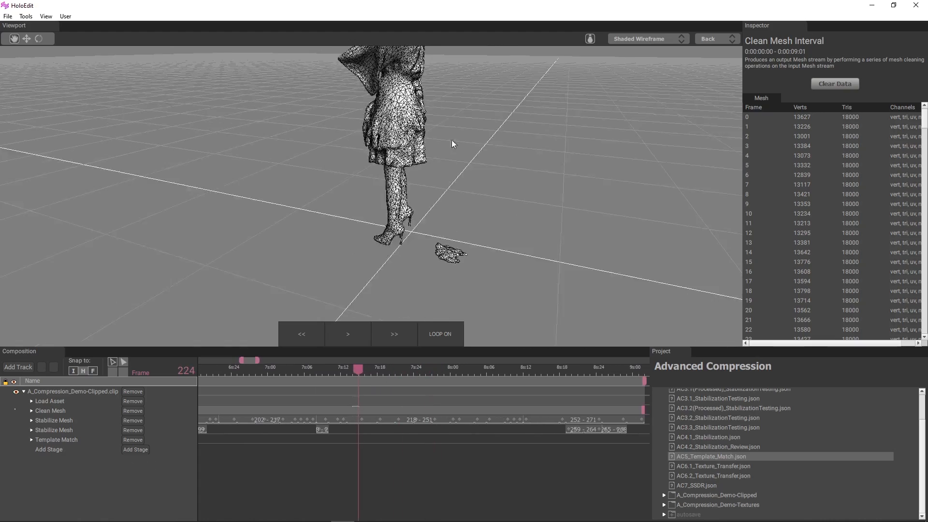
middle_click_drag(451, 140, 457, 222)
left_click_drag(457, 222, 563, 252)
scroll(498, 145, "up", 4)
left_click_drag(495, 128, 452, 265)
Move the playhead to frame 228 and add a Template Match interval over frames 228–230.
left_click_drag(359, 371, 382, 407)
left_click(422, 418)
left_click(377, 440)
right_click(380, 439)
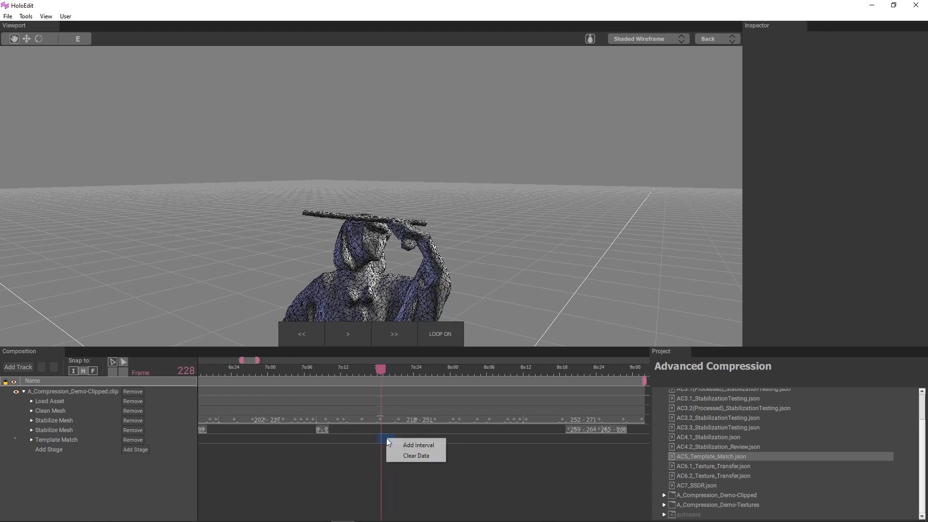
left_click(384, 445)
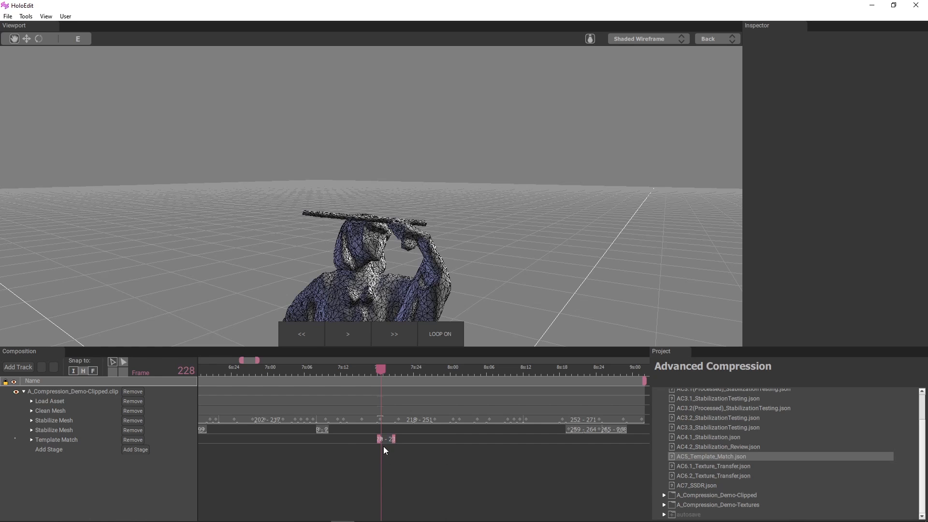
Examine the Clean Mesh output around the head and raised stick across frames 228 and 229.
mouse_move(382, 371)
left_mouse_down()
mouse_move(395, 368)
mouse_move(382, 371)
left_mouse_up()
left_click(401, 408)
middle_click_drag(413, 226, 426, 177)
left_click_drag(425, 177, 599, 162)
left_click_drag(401, 167, 425, 178)
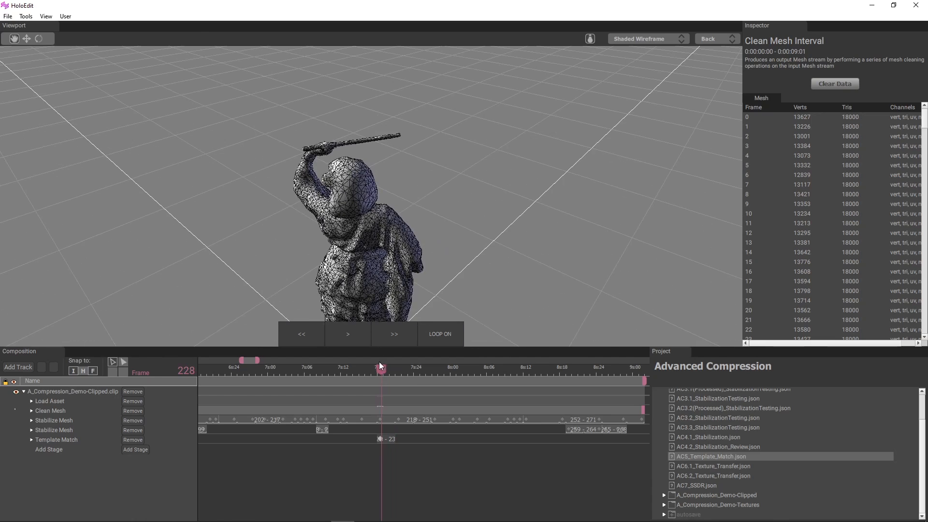
left_click_drag(378, 370, 392, 376)
scroll(426, 251, "up", 4)
left_click_drag(242, 263, 387, 369)
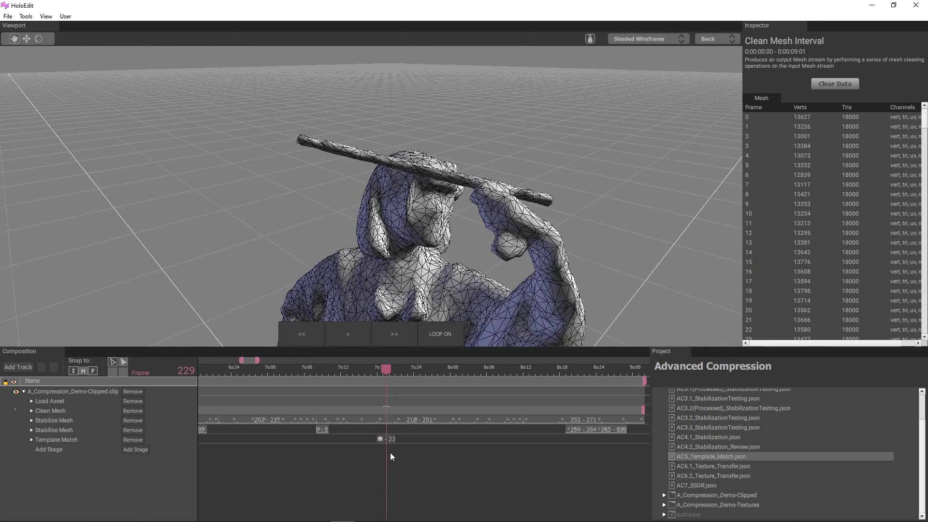
Select the Template Match interval over frames 228–230 and place its template keyframe on frame 229.
left_click(381, 439)
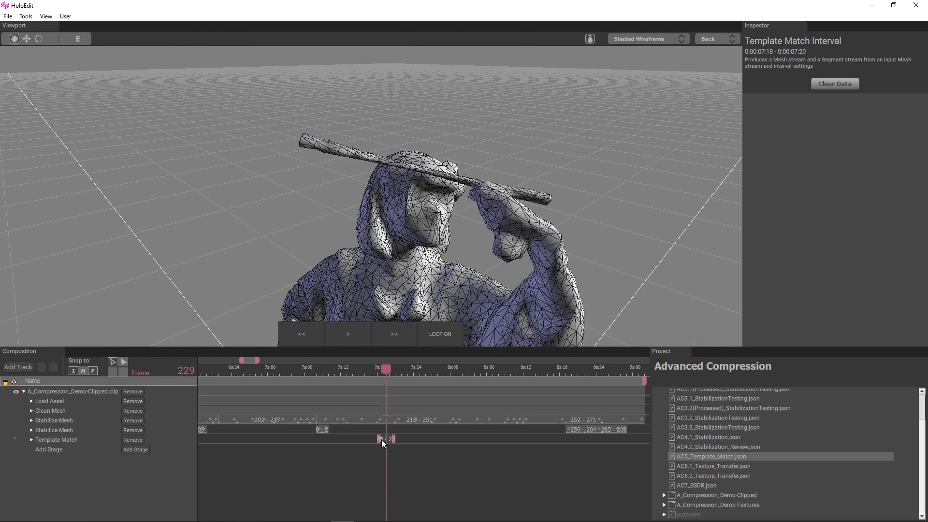
scroll(390, 466, "up", 2)
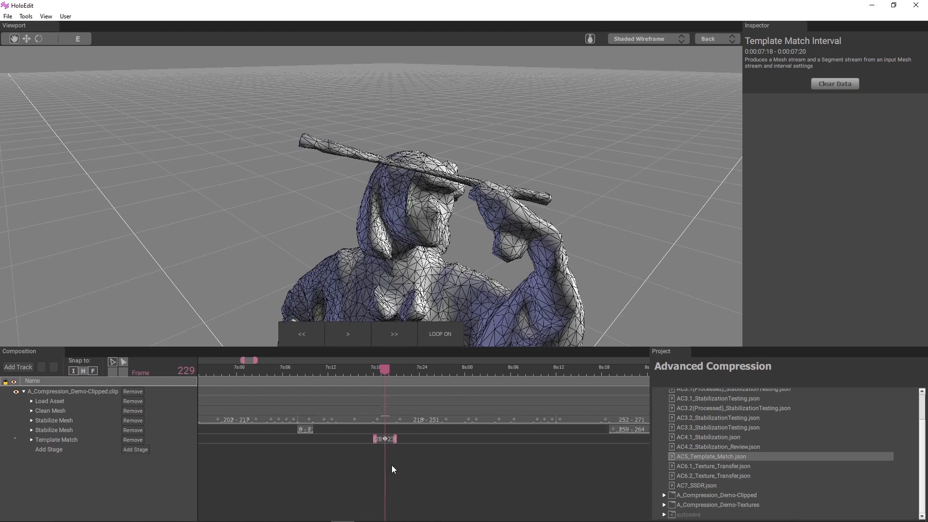
Move the playhead to frame 233 and add a Template Match interval over frames 231–233.
left_click_drag(384, 370, 420, 384)
right_click_drag(424, 442, 402, 441)
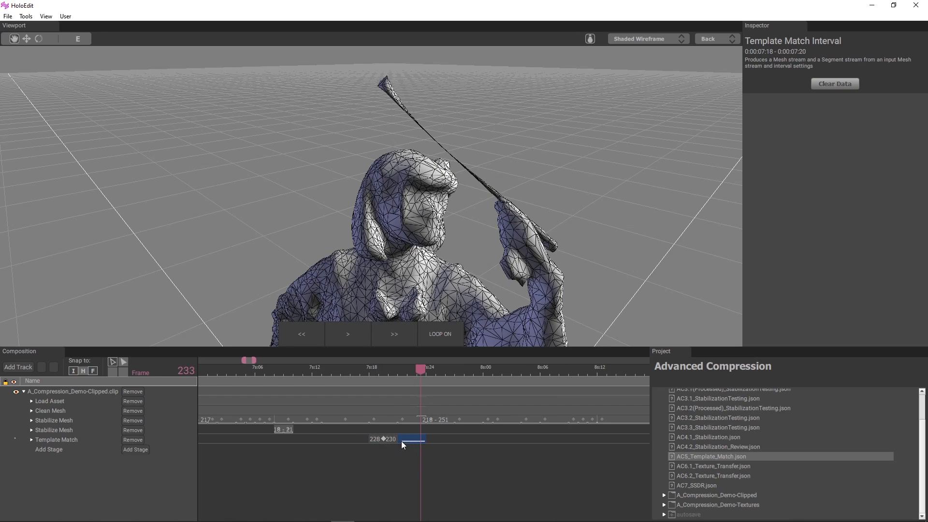
left_click(417, 446)
Examine the Clean Mesh output around the head and raised stick across frames 232–234 from several angles.
left_click(419, 410)
mouse_move(419, 367)
left_mouse_down()
mouse_move(400, 371)
mouse_move(423, 372)
left_mouse_up()
left_click_drag(420, 265, 477, 288)
mouse_move(423, 369)
left_mouse_down()
mouse_move(400, 369)
mouse_move(423, 371)
mouse_move(413, 371)
left_mouse_up()
left_click_drag(449, 297, 529, 243)
left_click_drag(409, 371, 430, 369)
left_click_drag(297, 215, 488, 213)
left_click_drag(430, 369, 410, 370)
scroll(438, 398, "down", 3)
scroll(438, 450, "up", 4)
Add a Template Match interval over frames 234–236 and place its template keyframe on frame 235.
right_click(431, 441)
left_click(448, 444)
left_click_drag(405, 370, 445, 370)
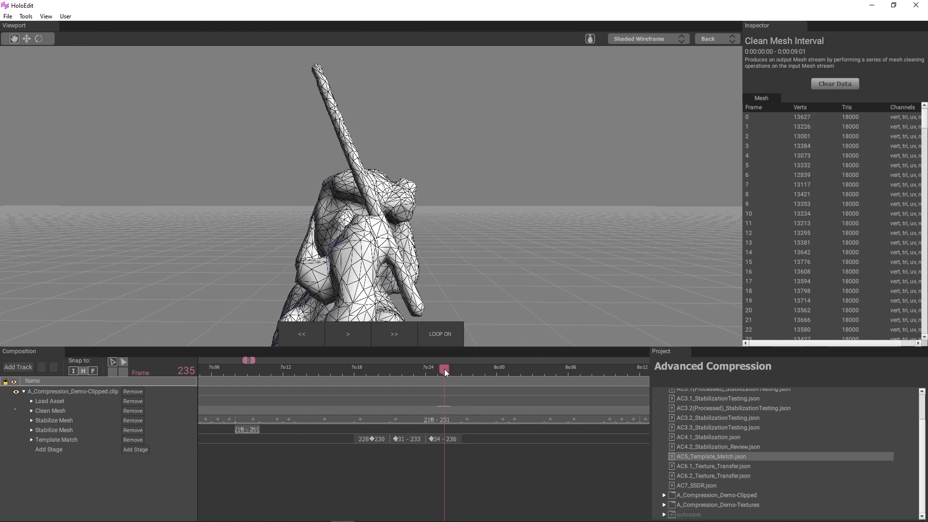
left_click(431, 437)
Add a Template Match interval over frames 237–239 and check the Clean Mesh output within that range.
left_click_drag(496, 439, 465, 440)
mouse_move(477, 376)
left_mouse_down()
mouse_move(487, 374)
mouse_move(470, 374)
left_mouse_up()
left_click(484, 409)
left_click_drag(439, 278, 527, 257)
mouse_move(468, 373)
left_mouse_down()
mouse_move(485, 372)
mouse_move(470, 369)
left_mouse_up()
Scrub the Stabilize Mesh output further along the clip and add a Template Match interval over frames 252–254.
scroll(411, 448, "down", 3)
left_click(409, 370)
left_click_drag(408, 368, 438, 371)
left_click(434, 420)
scroll(429, 415, "up", 3)
left_click_drag(420, 439, 449, 442)
left_click(436, 373)
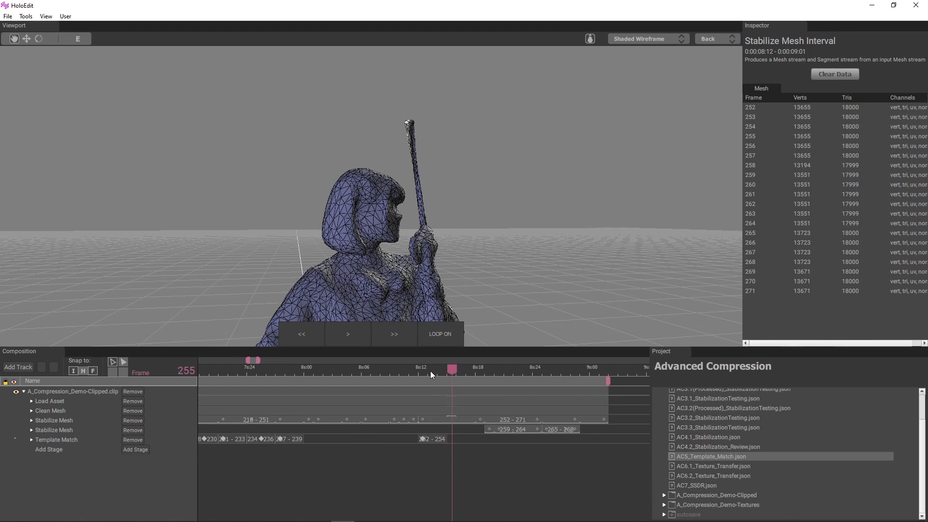
Check the stabilized mesh at frame 254 and add a Template Match interval over frames 255–257.
left_click_drag(452, 369, 442, 388)
left_click(436, 420)
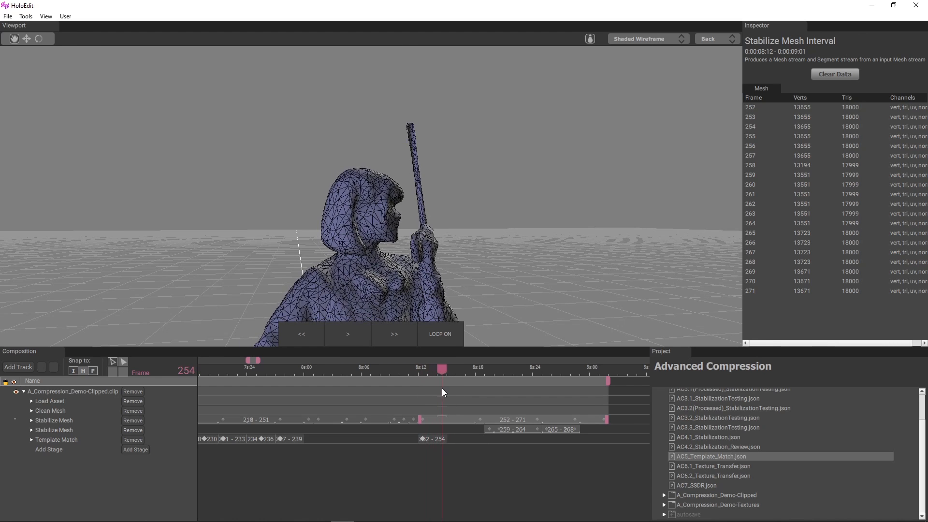
left_click(474, 439)
right_click(449, 439)
left_click(462, 442)
Inspect the Clean Mesh output at the start of the 252–254 interval and place its template keyframe on frame 253.
mouse_move(441, 371)
left_mouse_down()
mouse_move(469, 374)
mouse_move(421, 384)
mouse_move(442, 384)
mouse_move(426, 375)
left_mouse_up()
left_click(430, 410)
middle_click_drag(484, 232, 425, 248)
left_click_drag(426, 370, 434, 374)
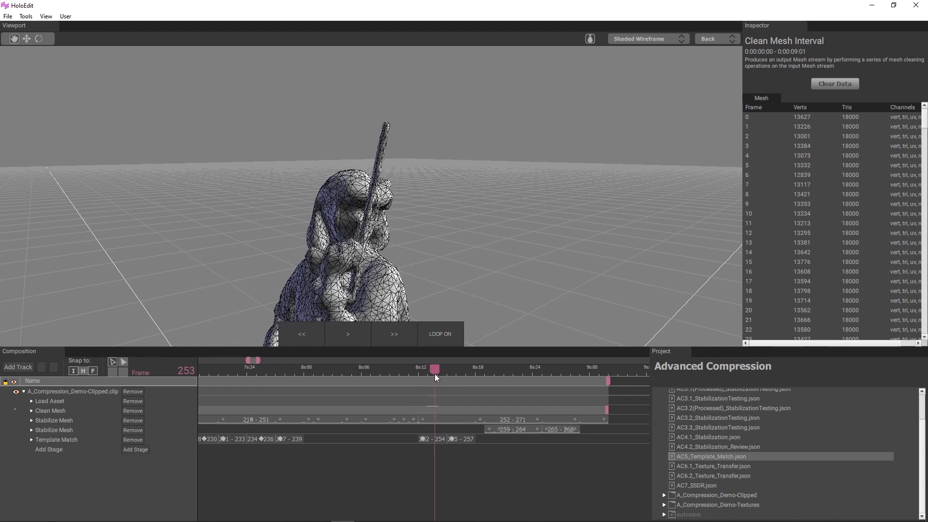
left_click(428, 439)
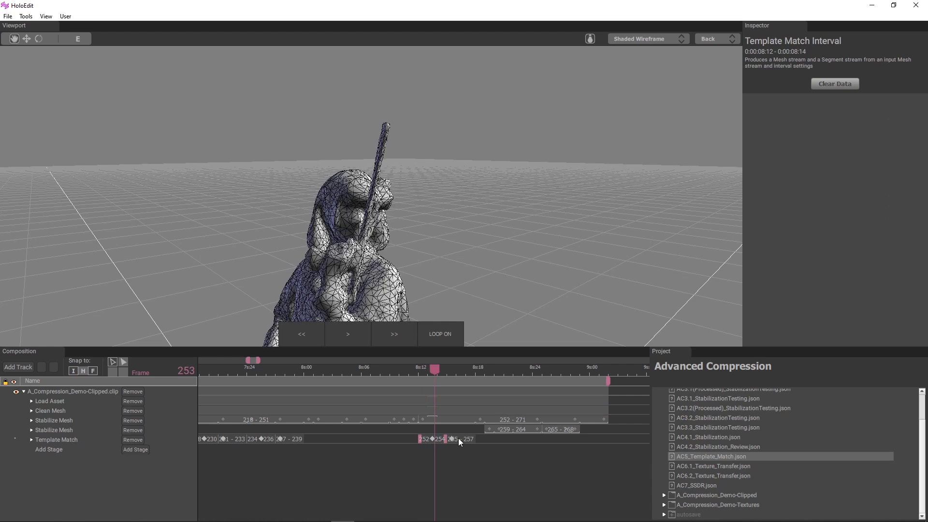
Compare the Clean Mesh output across frames 254–257 and place the template keyframe of the 255–257 interval on frame 257.
left_click(457, 410)
left_click_drag(434, 369, 453, 375)
left_click_drag(478, 315, 387, 284)
mouse_move(454, 371)
left_mouse_down()
mouse_move(465, 372)
mouse_move(445, 372)
left_mouse_up()
scroll(416, 284, "down", 4)
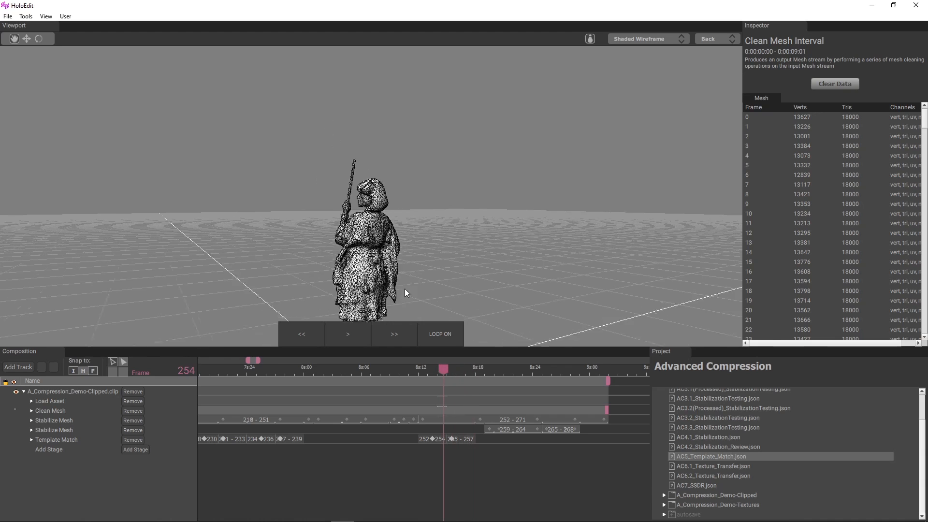
left_click_drag(416, 283, 451, 239)
left_click_drag(438, 372, 469, 370)
scroll(367, 203, "up", 5)
scroll(367, 203, "down", 5)
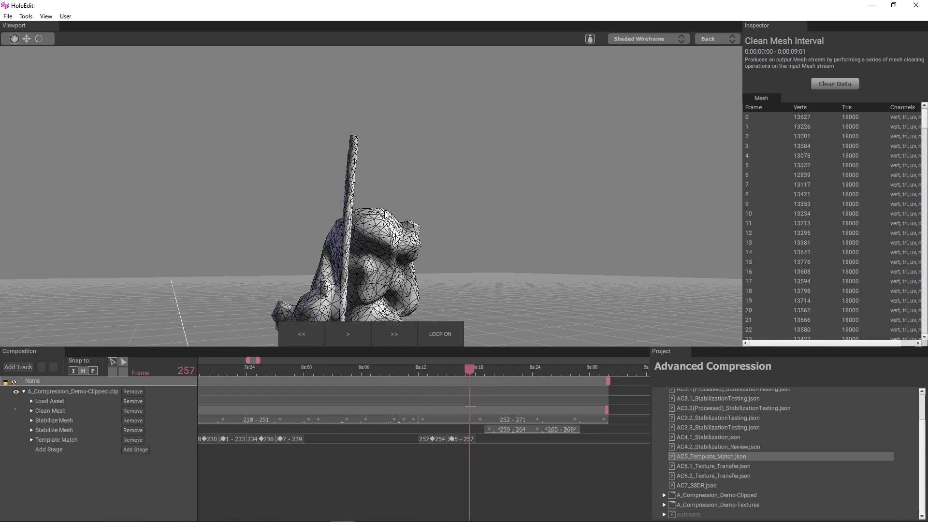
left_click(457, 439)
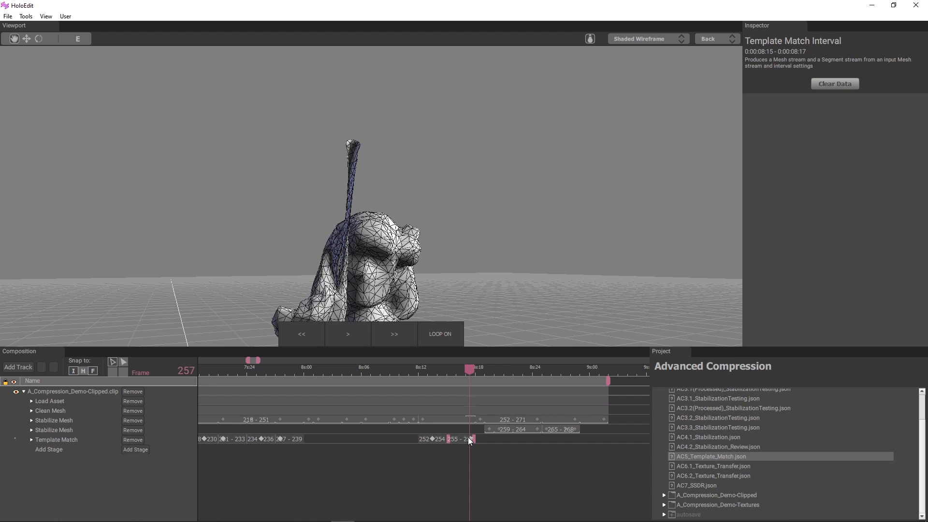
Add a Template Match interval over frames 269–271 and scrub through its frames.
left_click_drag(609, 438, 585, 442)
left_click(584, 369)
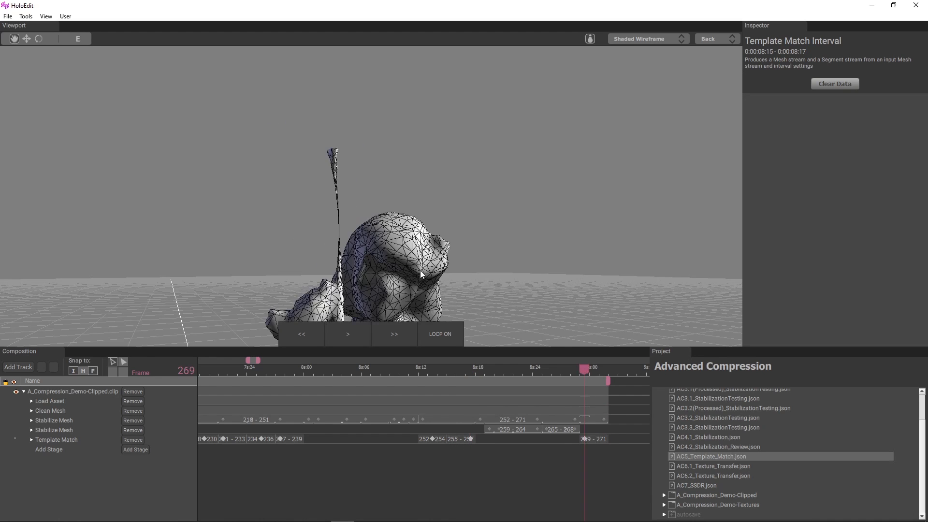
left_click(599, 374)
mouse_move(599, 376)
left_mouse_down()
mouse_move(582, 378)
mouse_move(595, 375)
left_mouse_up()
Inspect the Clean Mesh output around frame 270 and place the template keyframe of the 269–271 interval on that frame.
left_click(590, 407)
left_click(593, 370)
left_click_drag(396, 232, 382, 309)
scroll(382, 309, "up", 3)
middle_click_drag(382, 312, 382, 267)
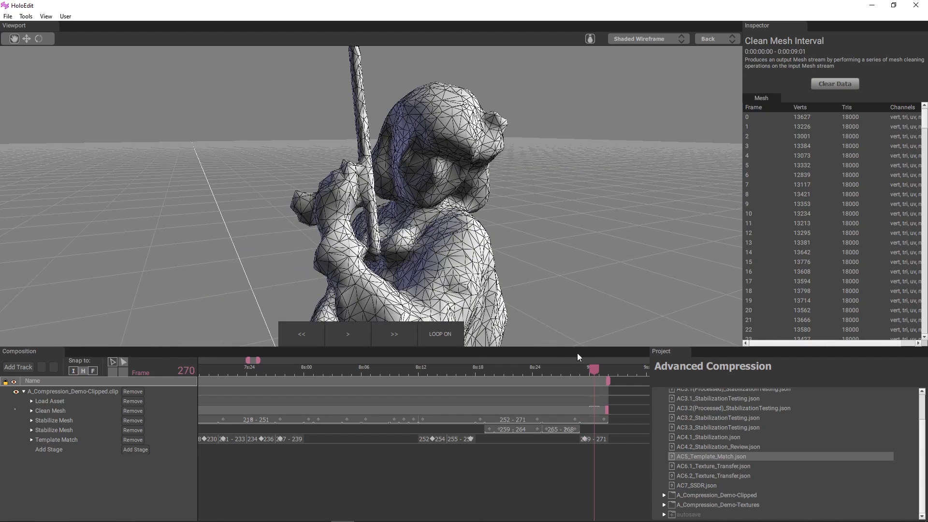
mouse_move(596, 369)
left_mouse_down()
mouse_move(608, 370)
mouse_move(580, 376)
mouse_move(592, 370)
left_mouse_up()
left_click(585, 439)
Select all Template Match intervals on the timeline and execute them.
scroll(465, 450, "down", 5)
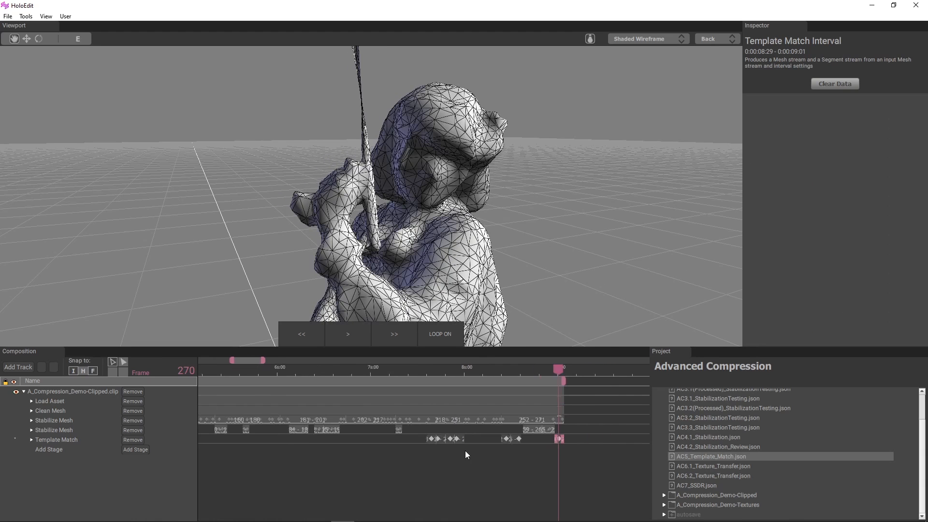
left_click_drag(602, 464, 281, 440)
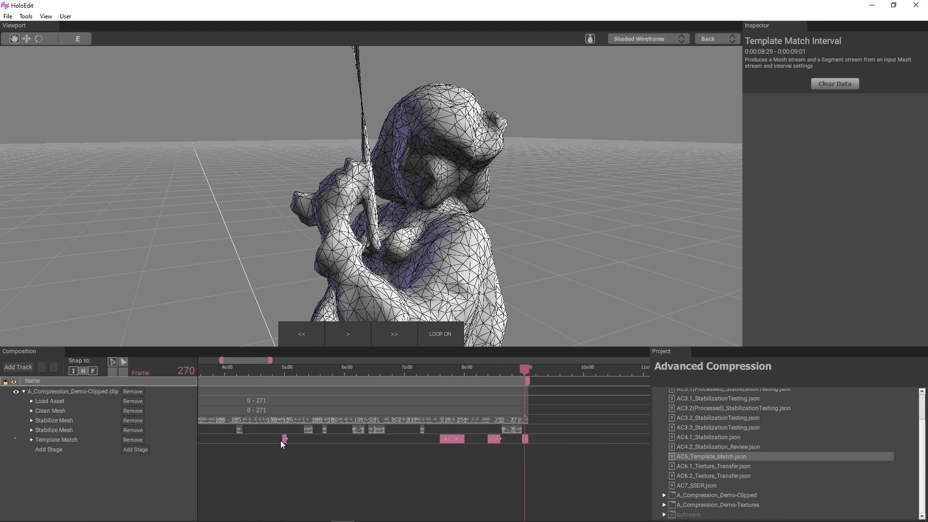
scroll(446, 430, "up", 4)
right_click(447, 442)
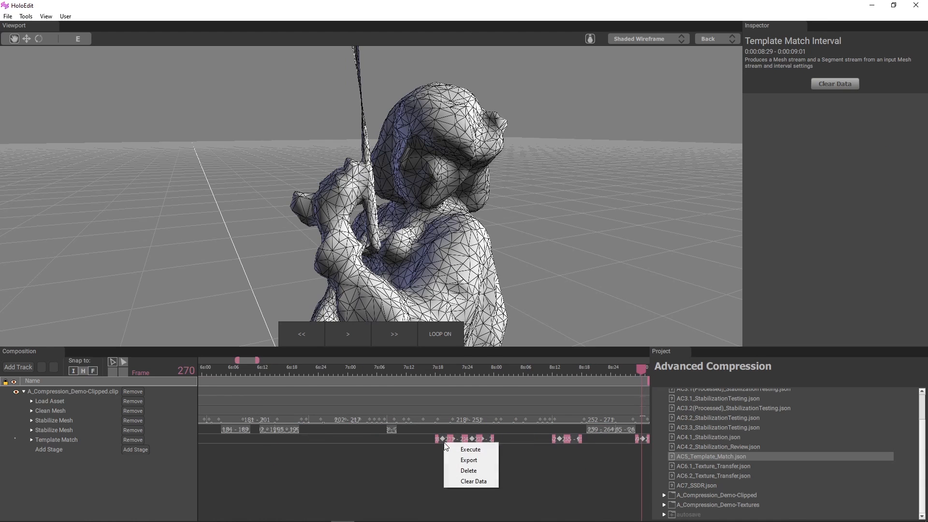
left_click(470, 451)
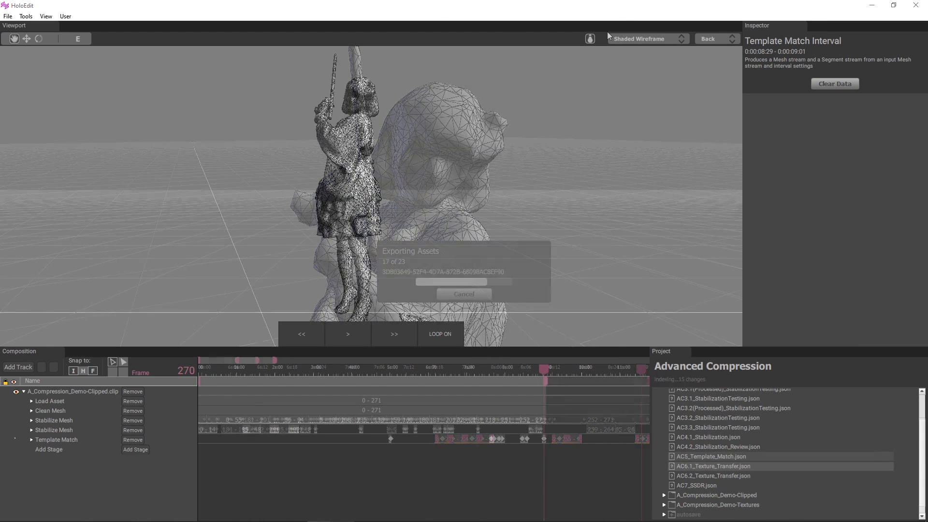
Set the viewport display mode to Shaded and move the playhead to frame 149 at the first Template Match interval.
left_click(621, 38)
left_click(624, 56)
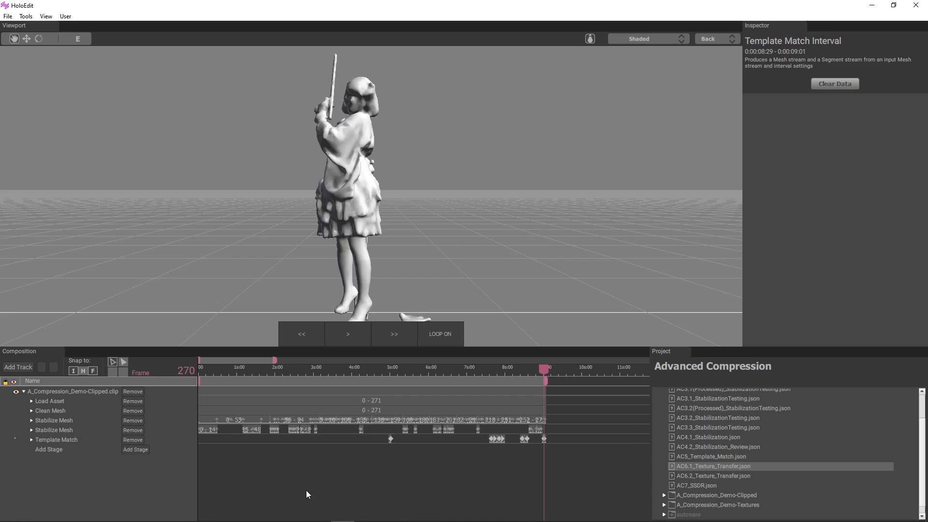
scroll(389, 449, "up", 3)
scroll(434, 457, "up", 5)
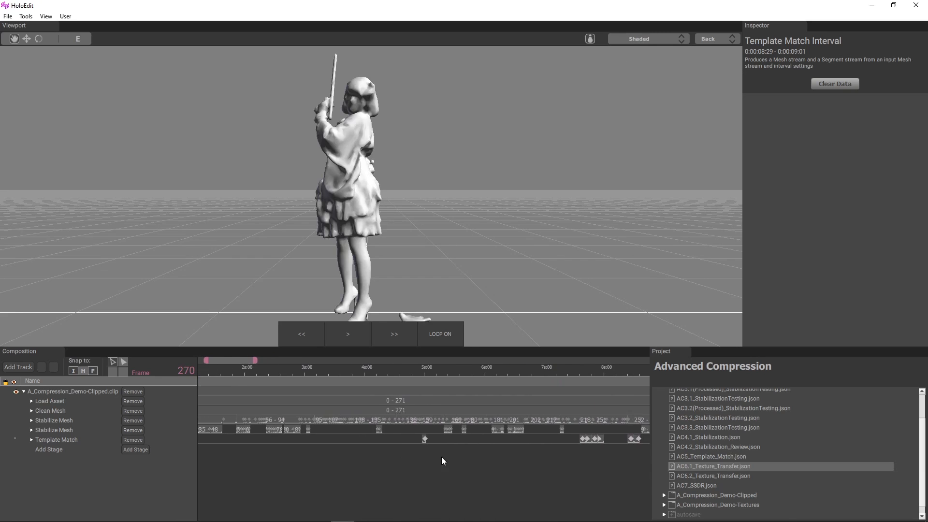
left_click(349, 370)
mouse_move(349, 370)
left_mouse_down()
mouse_move(338, 369)
mouse_move(362, 364)
mouse_move(349, 369)
left_mouse_up()
scroll(347, 306, "up", 3)
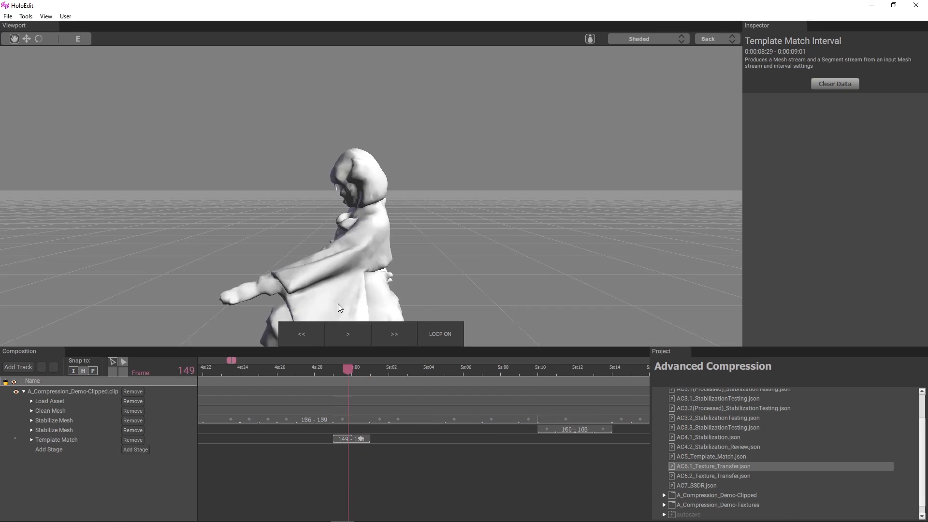
Examine the garment under the outstretched arm at frame 149, comparing the Stabilize Mesh output with the Template Match output.
middle_click_drag(347, 306, 347, 258)
left_click_drag(347, 258, 327, 261)
scroll(327, 261, "up", 2)
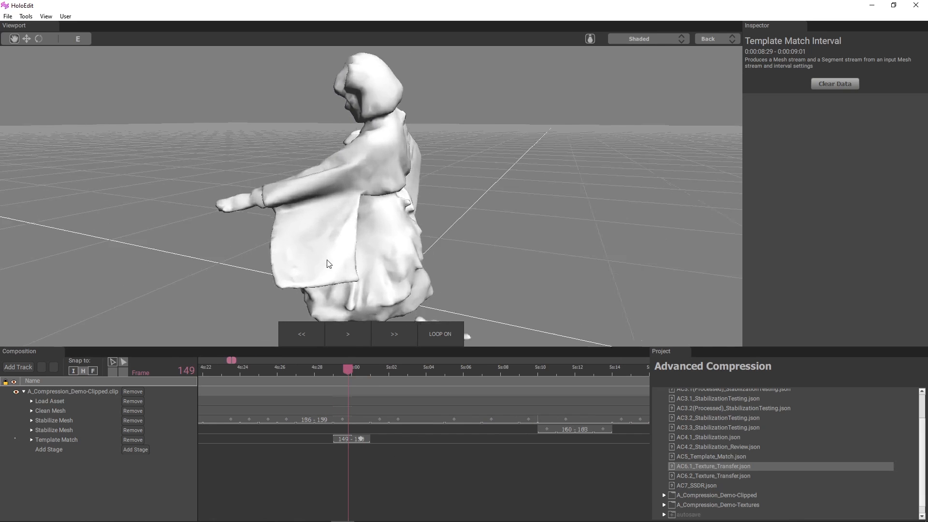
scroll(327, 261, "up", 3)
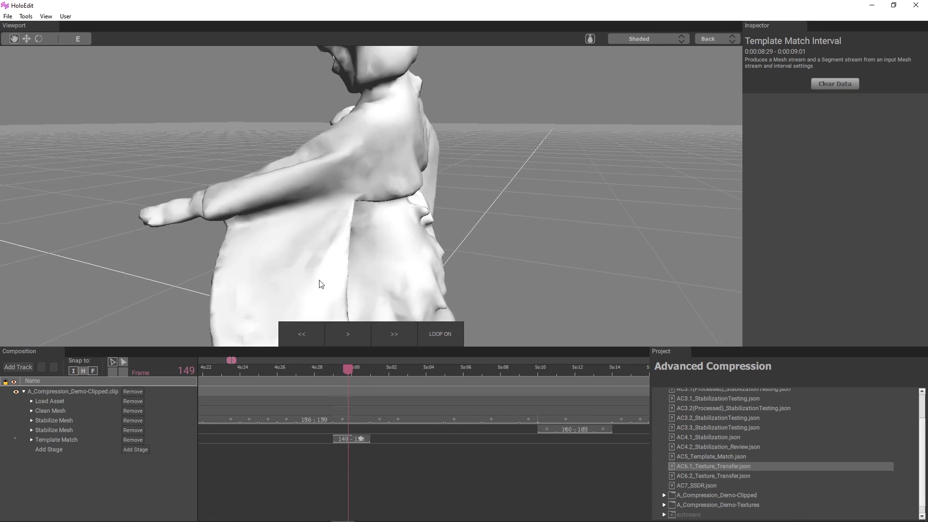
middle_click_drag(318, 295, 343, 242)
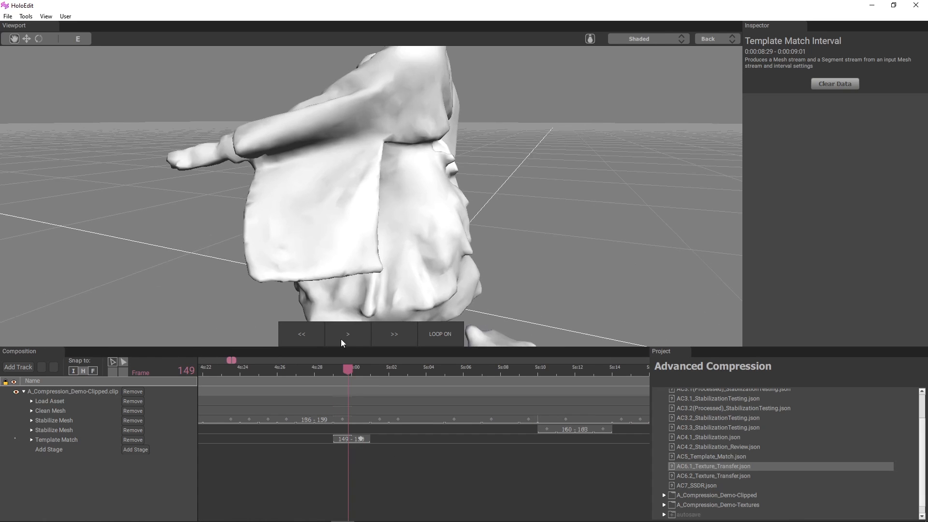
left_click(343, 420)
left_click(343, 439)
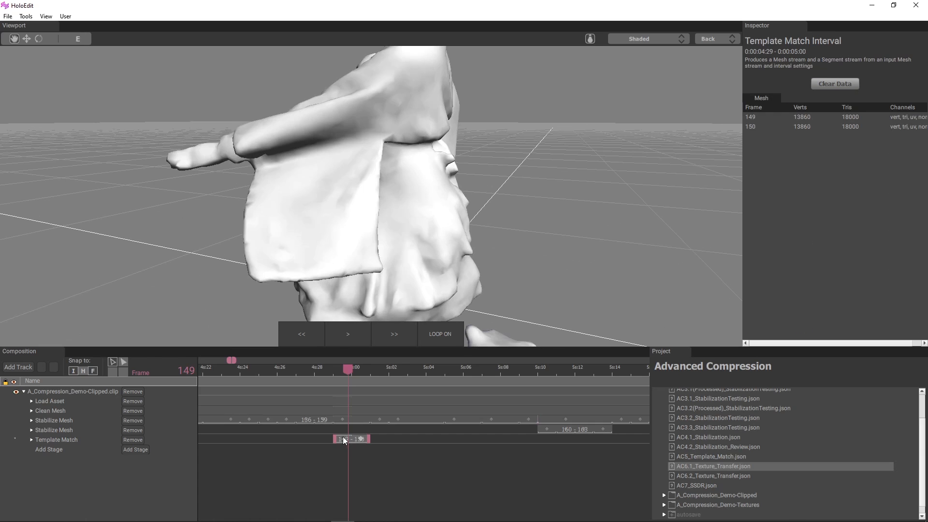
Scrub the shaded figure through the next group of Template Match intervals, beginning at frame 228.
scroll(389, 419, "down", 5)
middle_click_drag(401, 437, 90, 476)
left_click(540, 369)
scroll(327, 117, "down", 3)
middle_click_drag(326, 117, 339, 262)
left_click_drag(378, 242, 449, 208)
left_click_drag(537, 369, 608, 415)
left_click_drag(608, 369, 613, 418)
Compare the Stabilize Mesh and Template Match outputs at frame 256, and scrub the matched result to frame 271.
middle_click_drag(565, 488, 290, 459)
left_click_drag(360, 402, 436, 406)
left_click(436, 419)
left_click_drag(440, 373, 437, 372)
left_click_drag(460, 290, 455, 329)
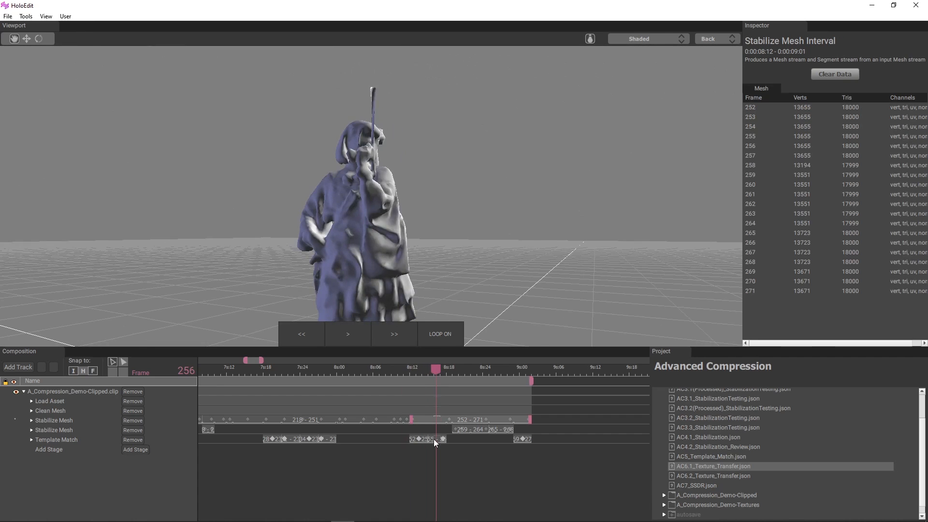
left_click(434, 438)
left_click_drag(434, 367, 529, 392)
scroll(448, 439, "down", 5)
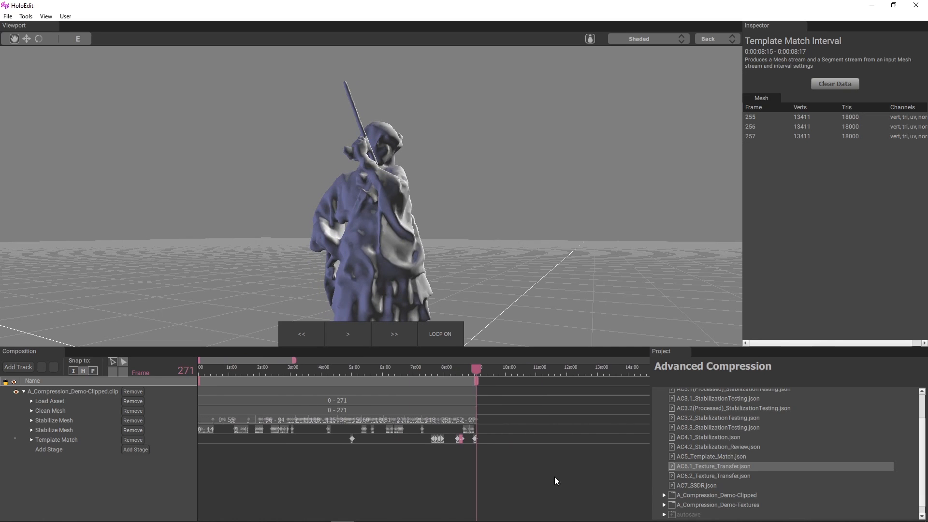
Save the composition over an existing JSON file in the Advanced Compression folder.
left_click(8, 16)
left_click(20, 50)
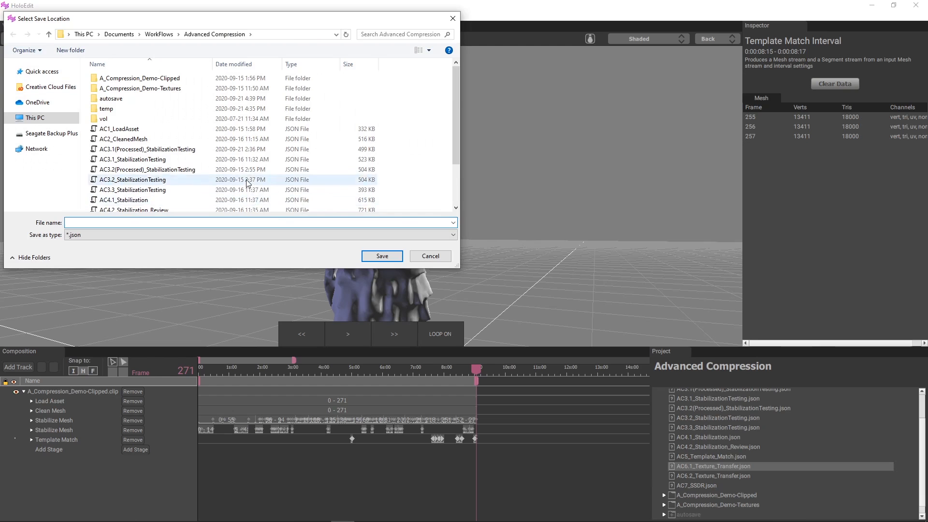
scroll(172, 178, "down", 3)
left_click(165, 166)
left_click(395, 261)
left_click(496, 270)
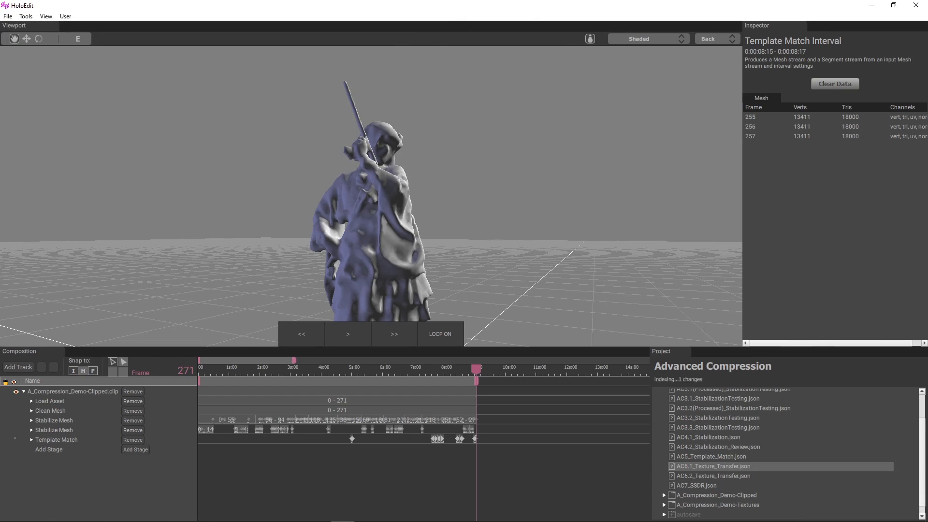